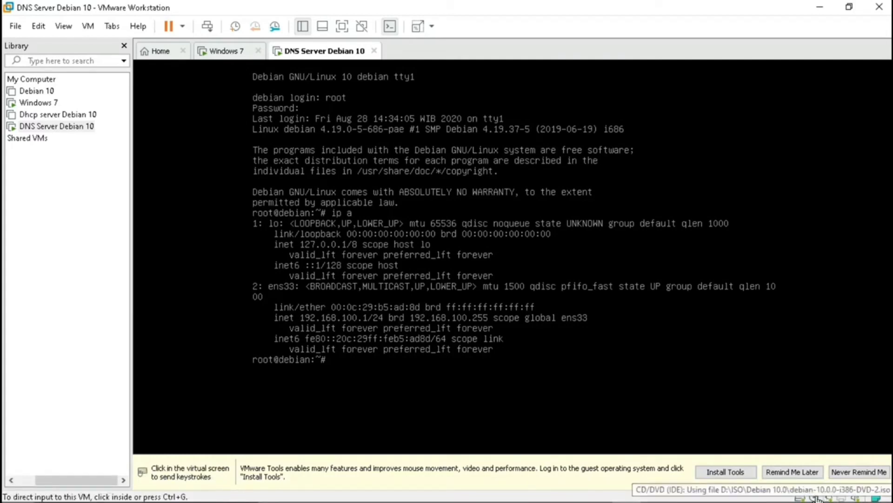
Postpone the VMware Tools reminder, then install the bind9 package with apt-get in the Debian console, accepting the installation.
left_click(792, 472)
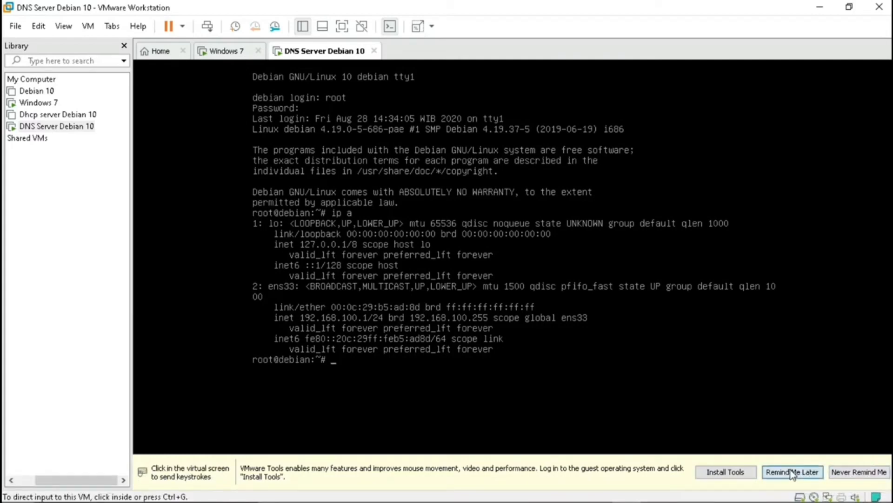
left_click(514, 378)
type("ap")
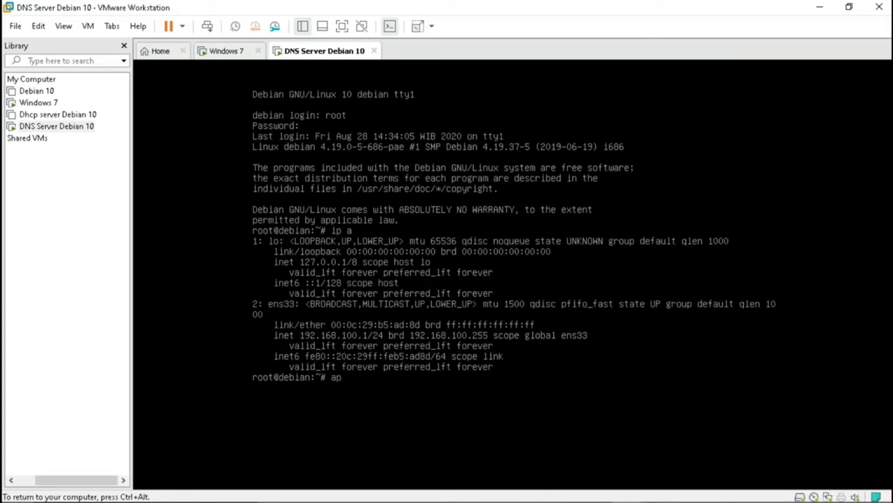
type("t-get insta;")
type("l bind9")
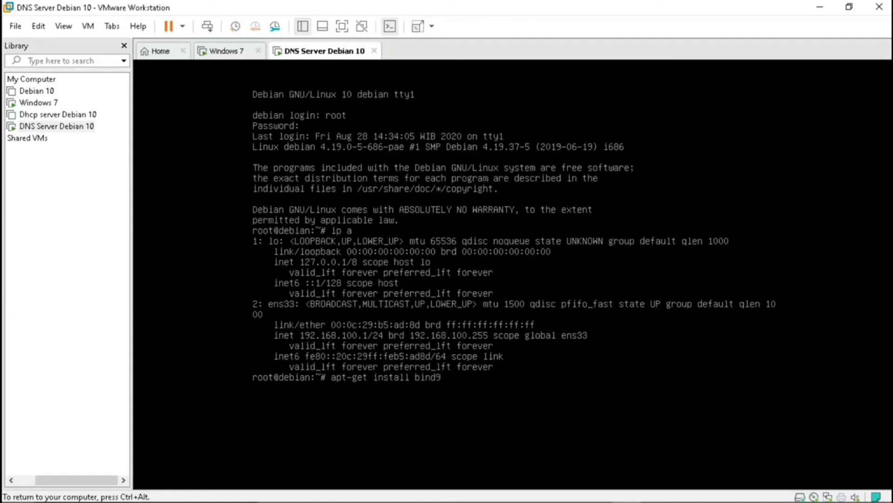
key("Return")
type("y")
key("Return")
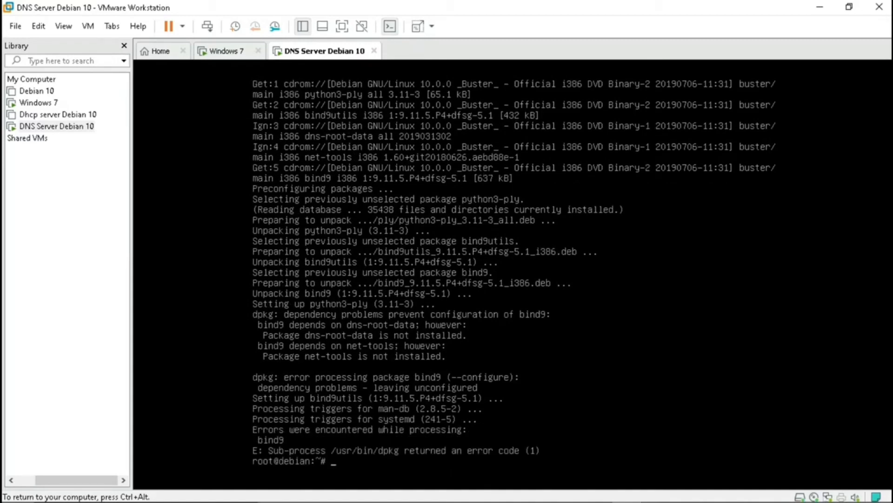
Run apt --fix-broken install to fetch the missing bind9 dependencies, and agree to continue.
type("apt --fix-broken install")
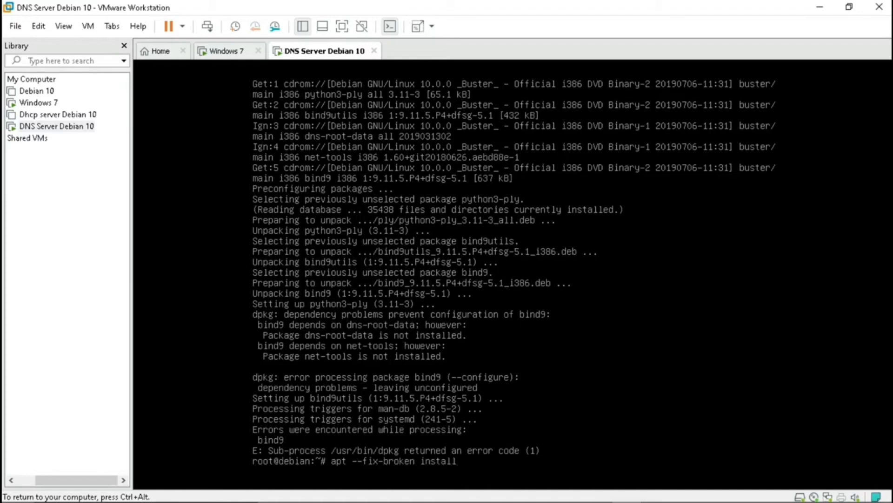
key("Return")
type("y")
key("Return")
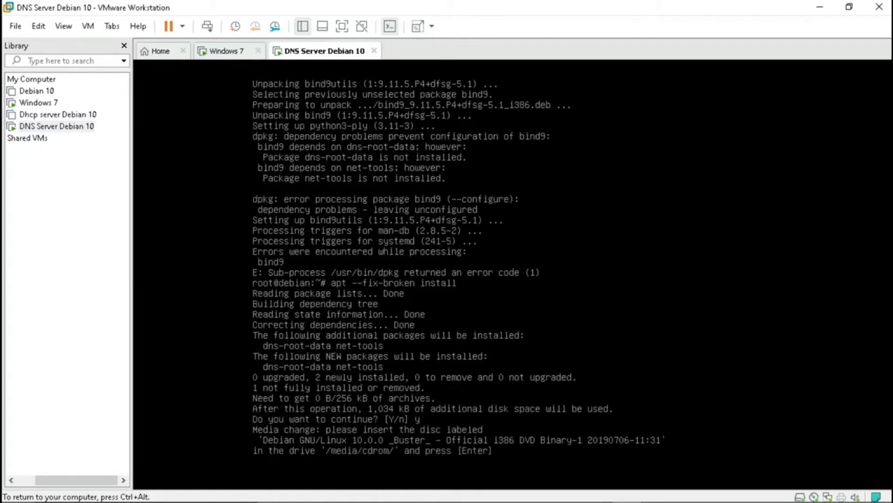
Change the virtual machine's CD/DVD image to debian-10.0.0-i386-DVD-1.iso and apply the hardware settings.
key("ctrl+alt")
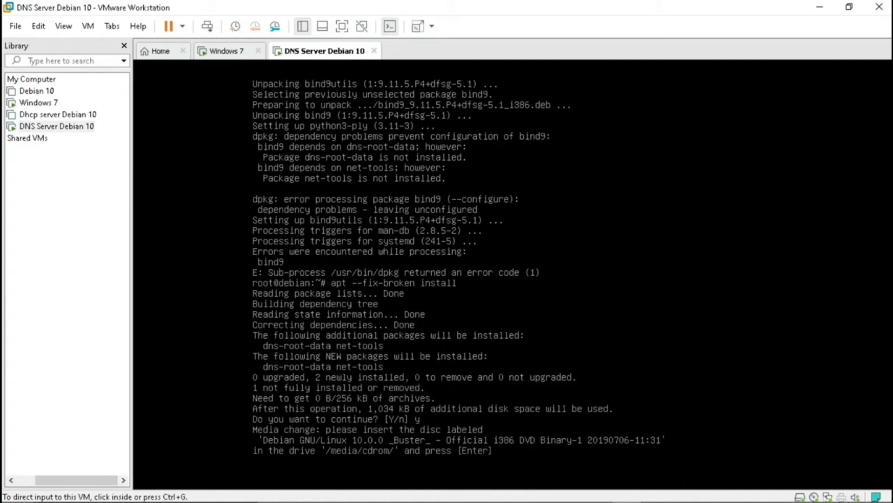
left_click(814, 497)
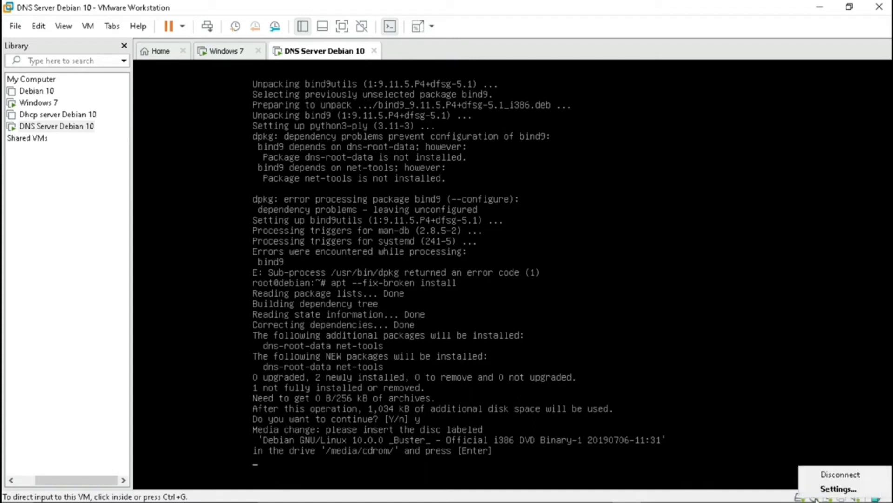
left_click(827, 491)
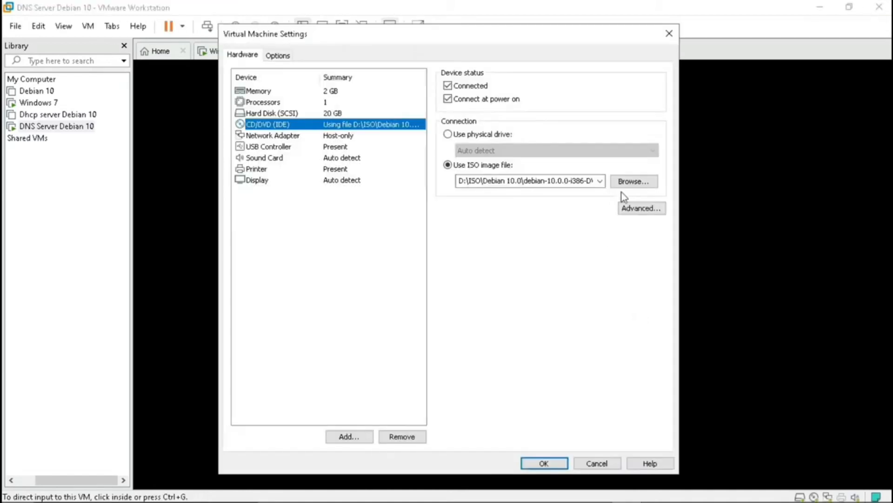
left_click(629, 186)
left_click(631, 183)
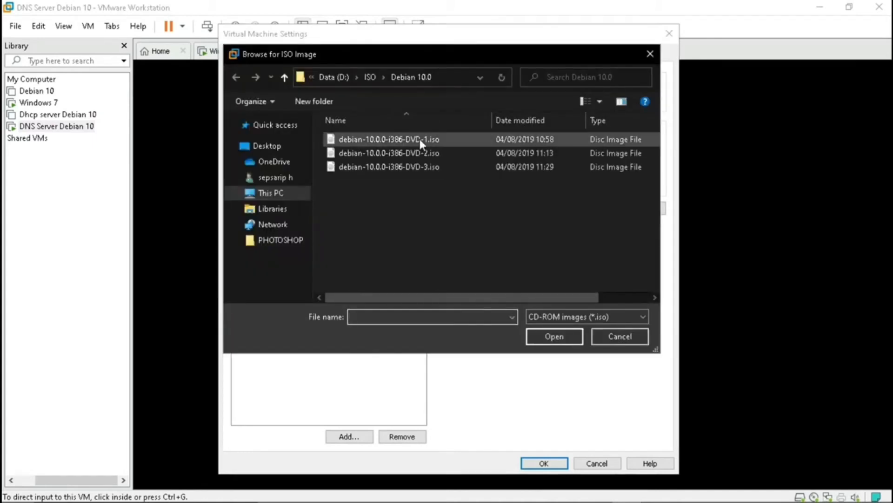
left_click(428, 138)
left_click(551, 336)
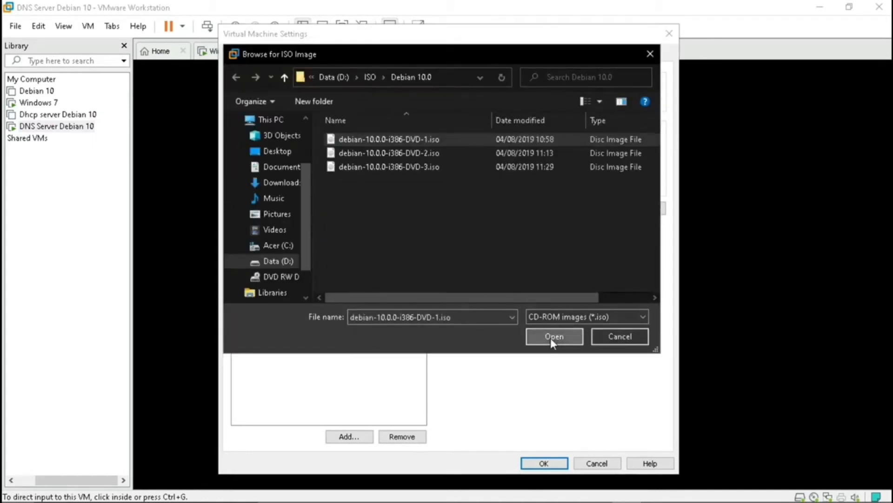
left_click(536, 464)
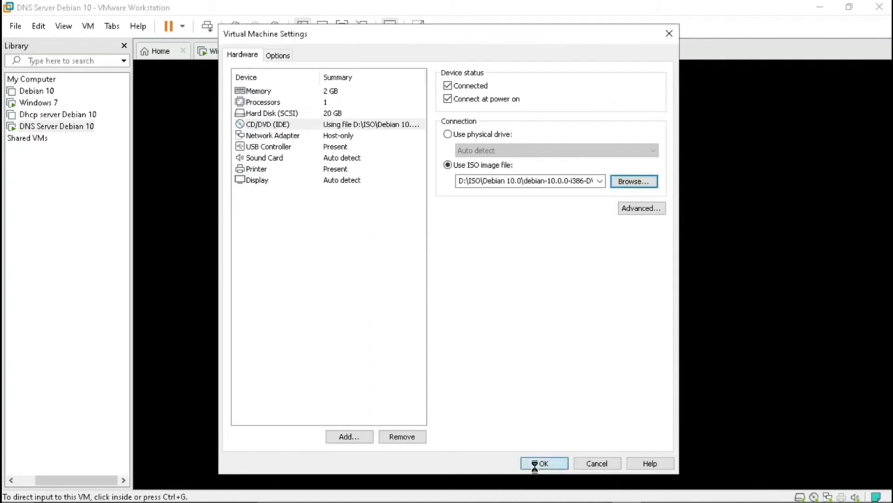
left_click(493, 289)
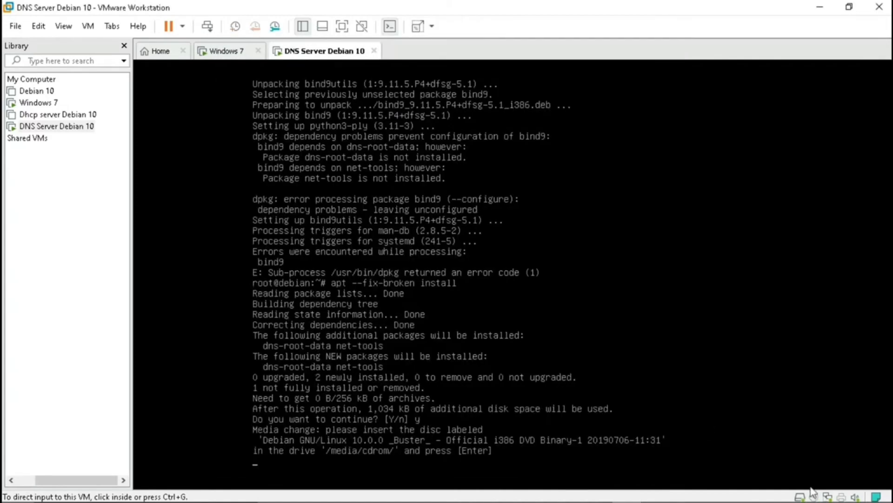
Reconnect the virtual CD/DVD drive and let the waiting package installation in the console continue.
right_click(814, 496)
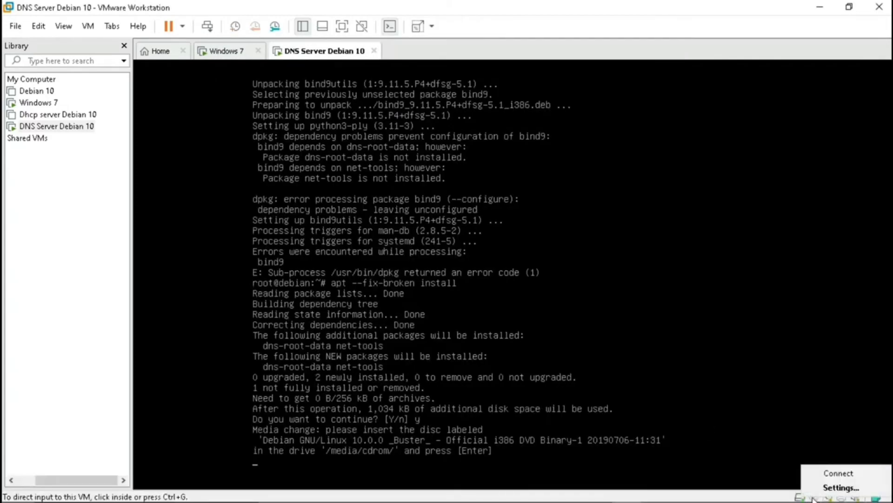
left_click(829, 478)
left_click(469, 318)
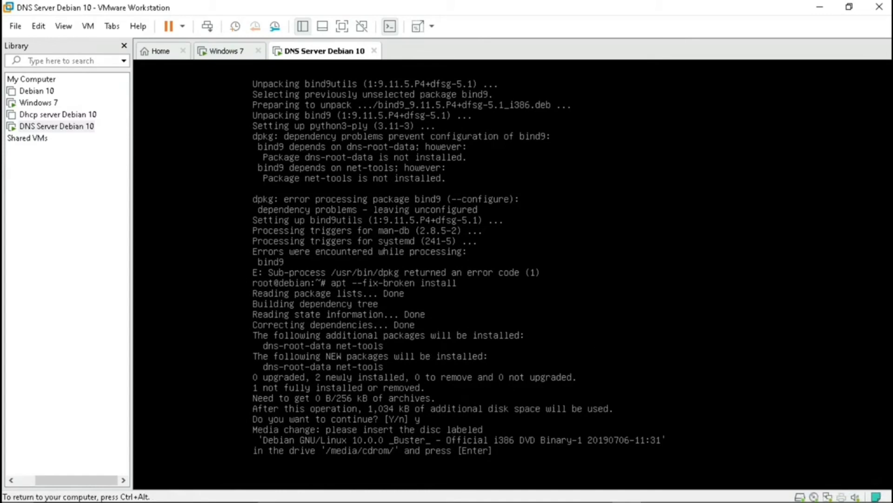
key("Return")
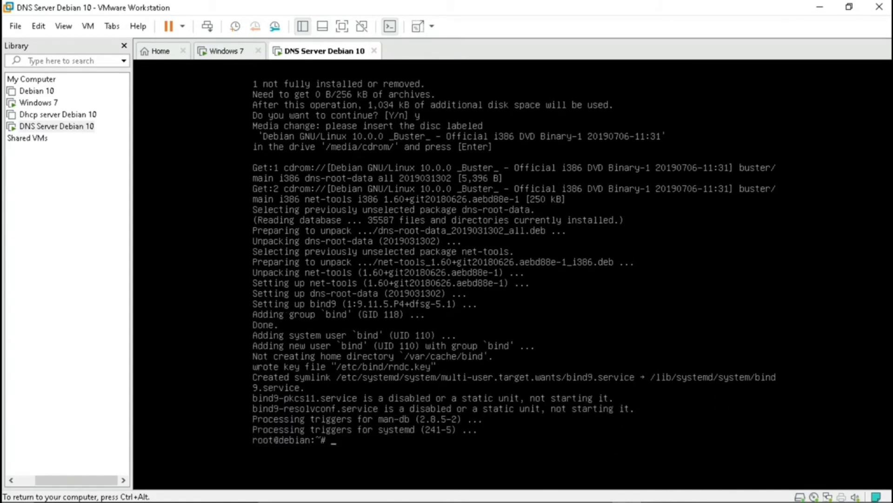
Go to the /etc/bind directory and open named.conf in nano, adding blank space below the include lines.
type("cd /etc/bind/")
key("Return")
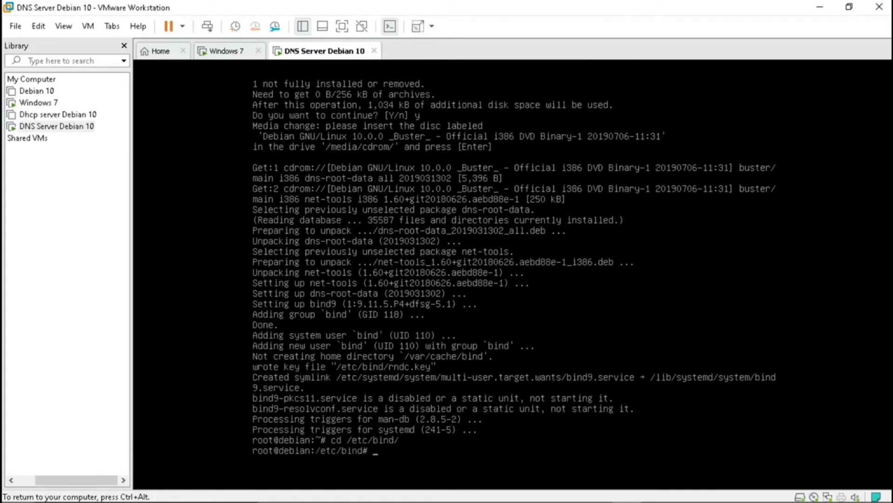
type("nano named.conf")
key("Return")
key("Return")
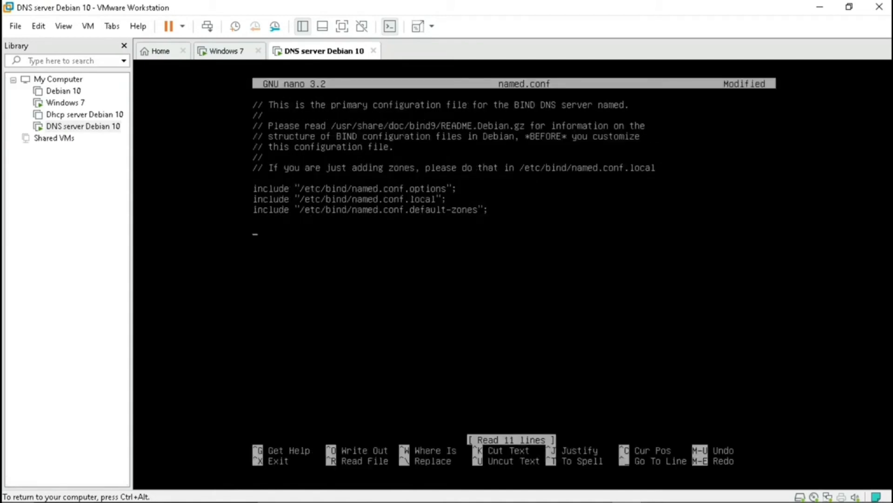
Add a master zone "sep.net" to named.conf that uses the file /etc/bind/db.sarip.
type("zone\"sep.net")
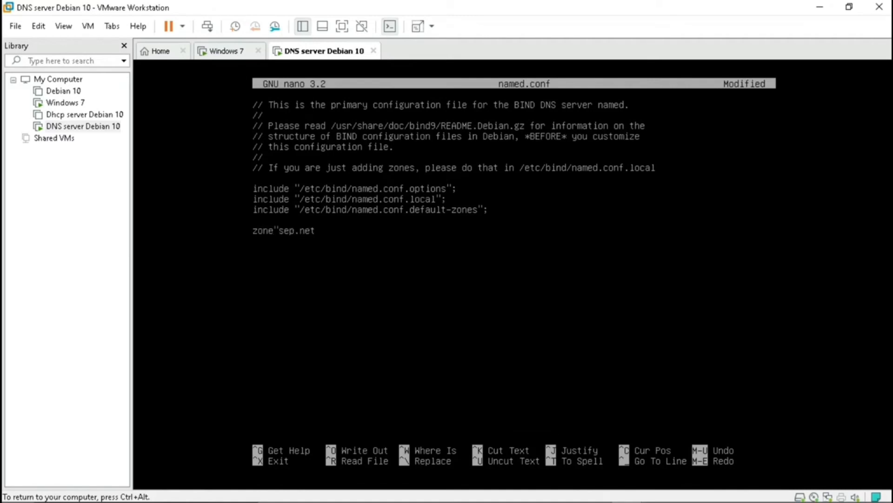
type("\"{")
key("Return")
key("Tab")
type("type master")
type("; ")
type("file")
type("\"/etc/bind/")
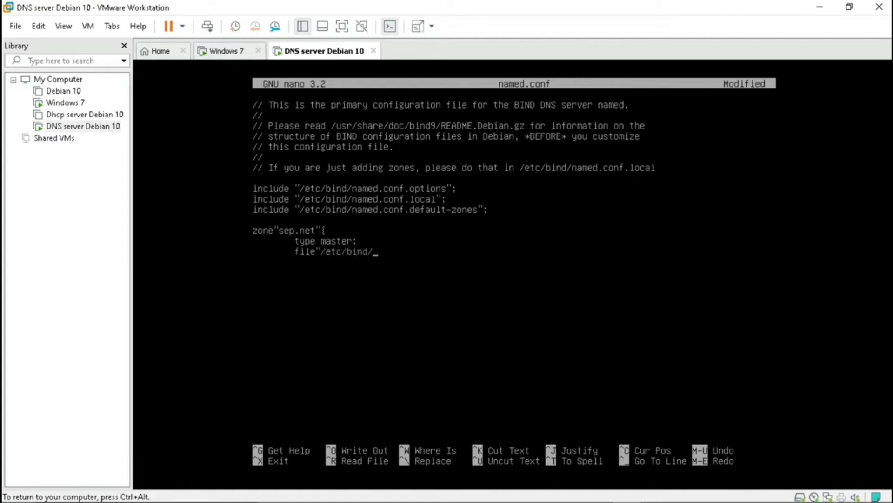
type("db.sarip\";")
key("Return")
type("};")
key("Return")
Add a master reverse zone "168.192.in-addr.arpa" using the file /etc/bind/db.192, and save and close named.conf.
type("zone\"")
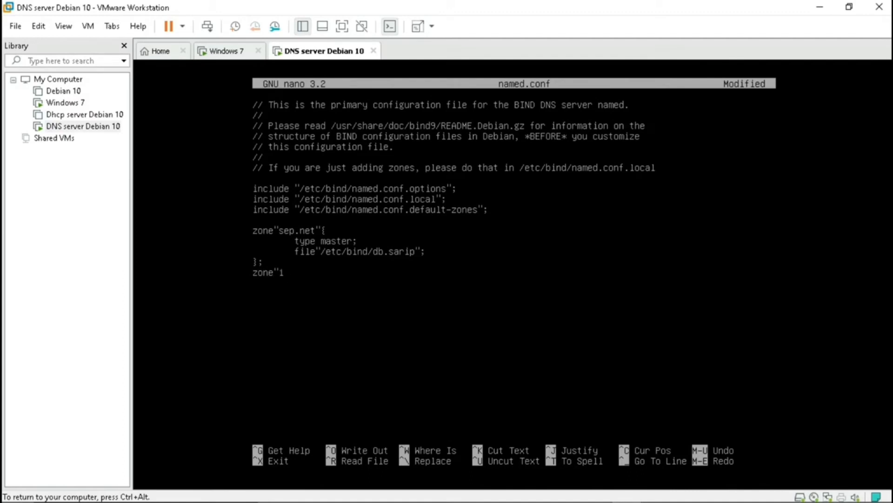
type("168.192.in-addr.arpa")
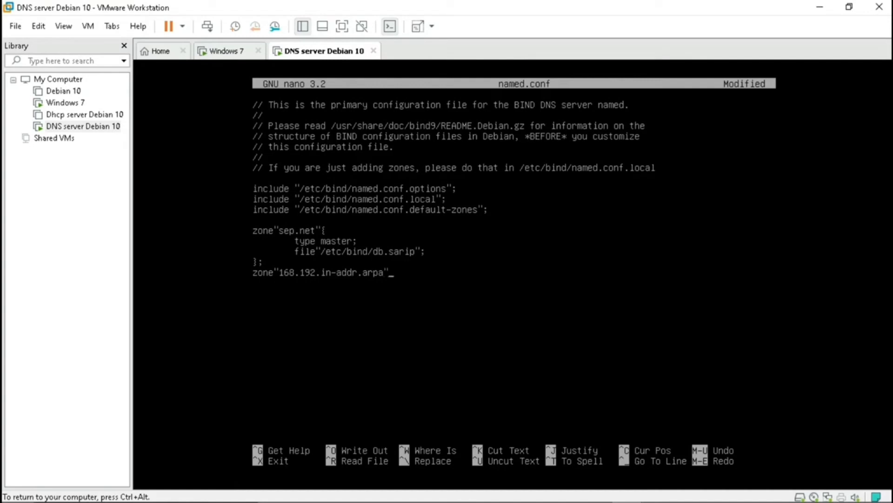
type("\"{")
key("Return")
key("Tab")
type("type master; \t")
type("file")
type("\"/etc")
type("/")
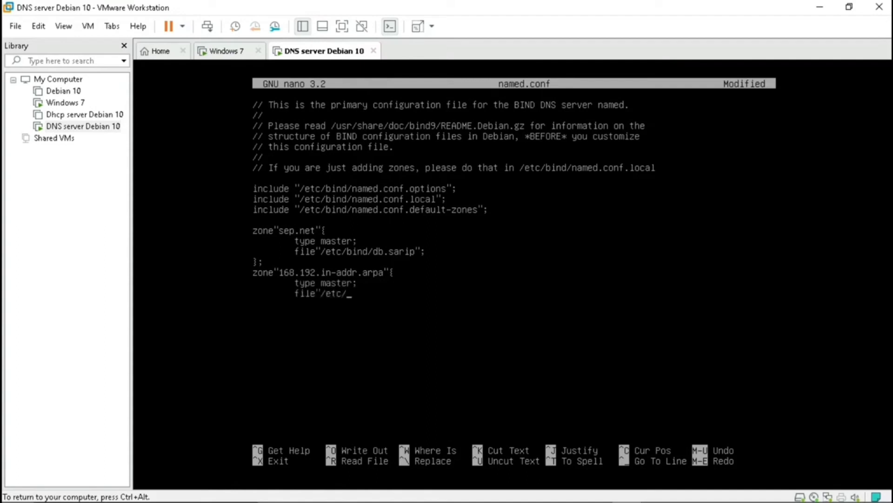
type("bind")
type("/db.192")
type("\"; ")
type("};")
key("ctrl+x")
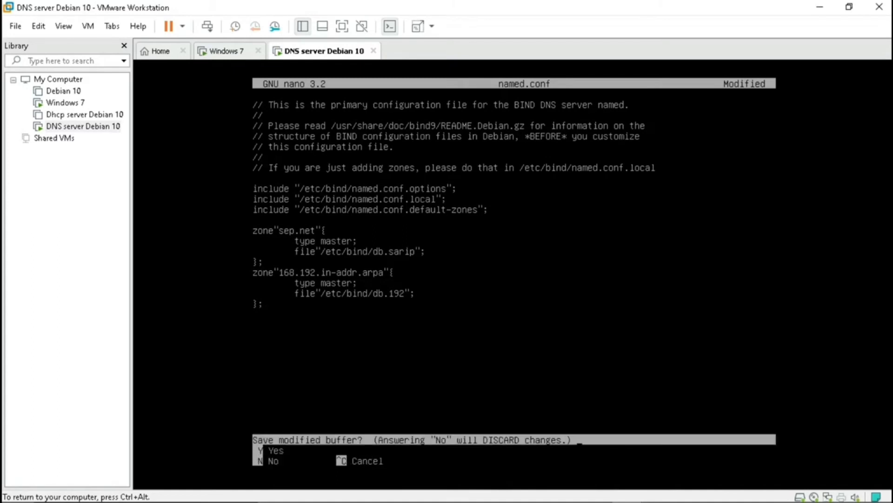
key("y")
key("Return")
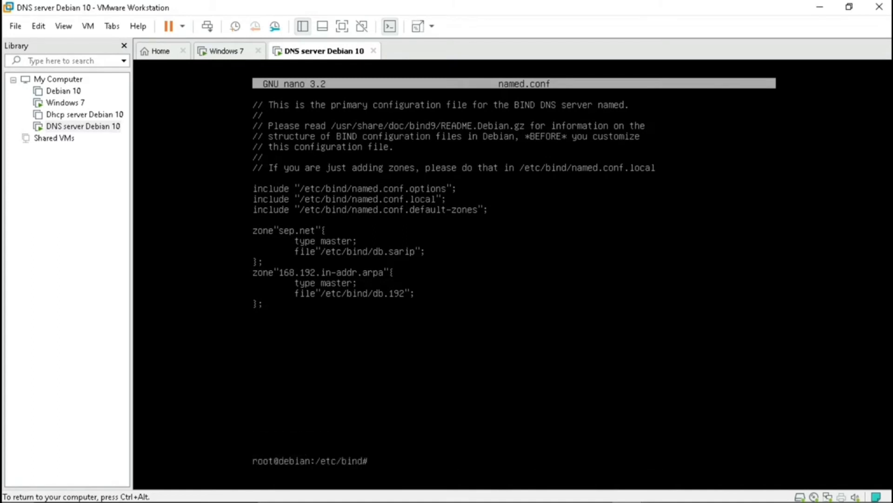
Copy db.local to db.sarip and db.127 to db.192 as the new zone files.
type("cp db.local db.sarip")
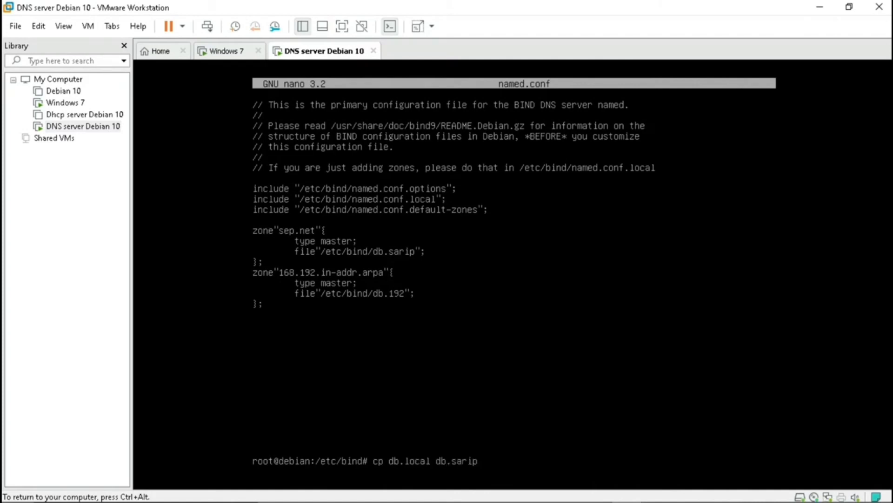
key("Return")
type("cp ")
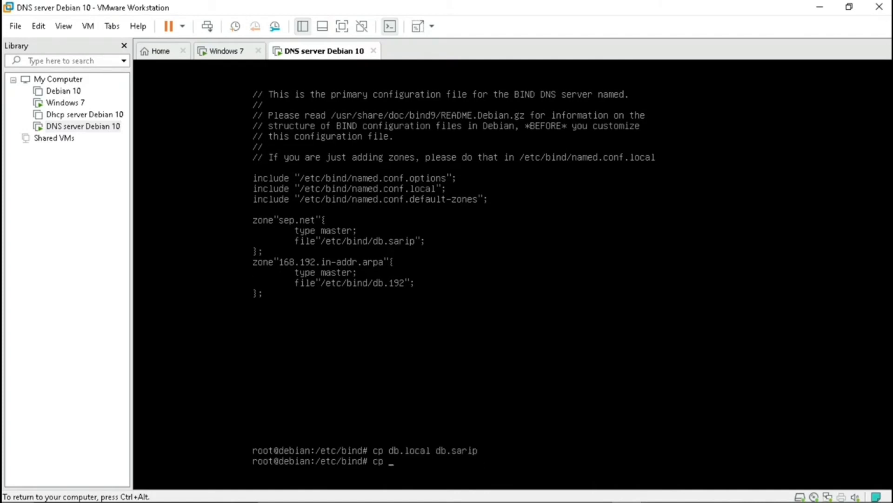
type("db.127 db.192")
key("Return")
Open db.sarip in nano and delete the AAAA record line.
type("nano ")
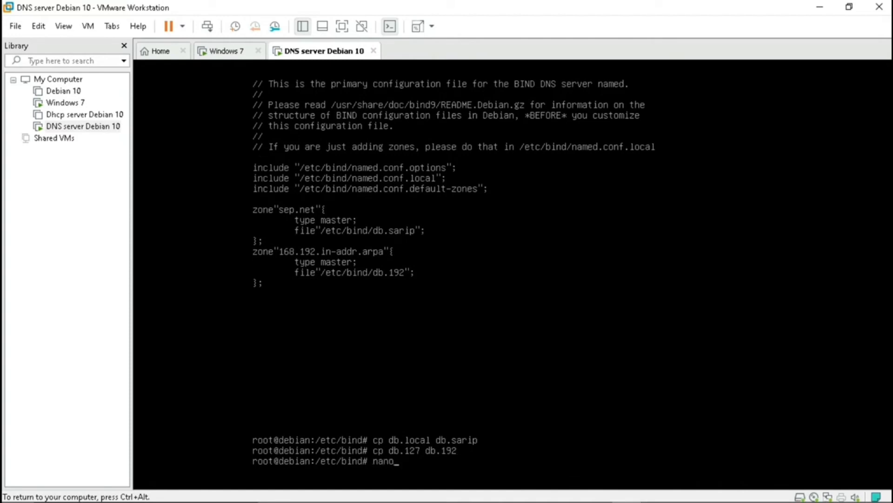
type("db.sarip")
key("Return")
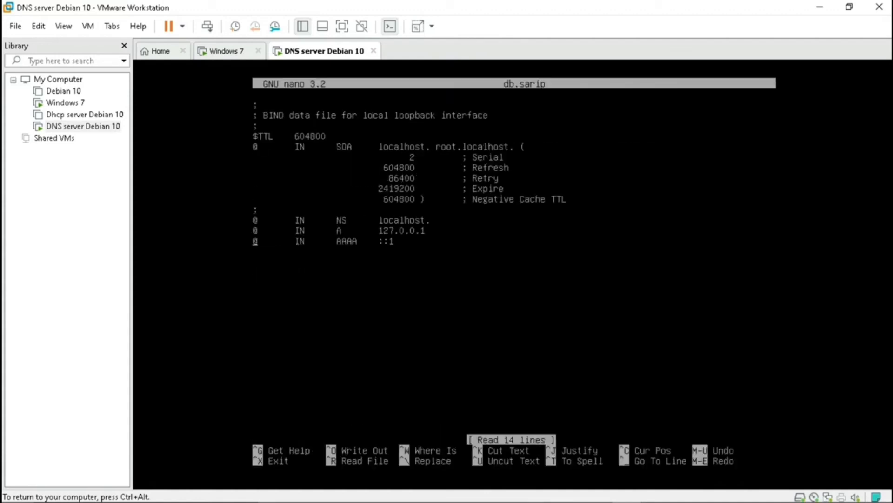
key("BackSpace")
key("BackSpace")
key("BackSpace")
key("BackSpace")
key("BackSpace")
key("BackSpace")
key("BackSpace")
key("BackSpace")
key("BackSpace")
key("BackSpace")
key("BackSpace")
key("BackSpace")
key("BackSpace")
key("BackSpace")
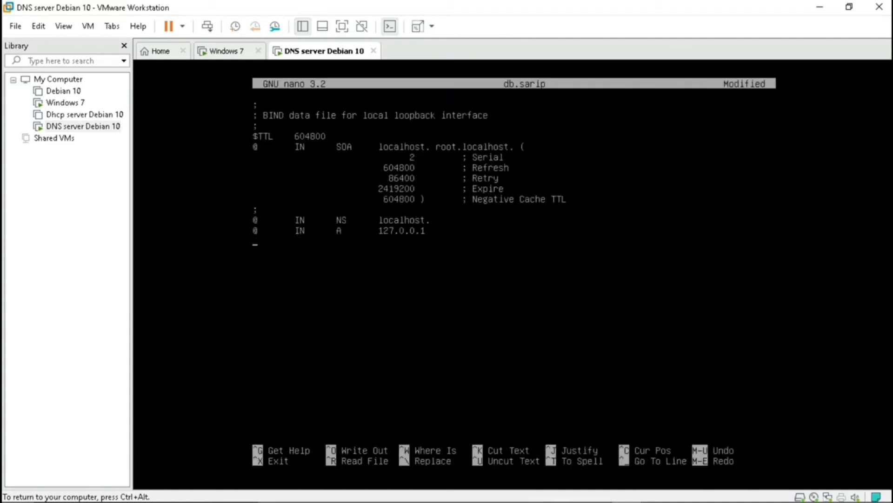
Set the address of the A record in db.sarip to 192.168.100.1.
key("BackSpace")
key("BackSpace")
key("BackSpace")
key("BackSpace")
key("BackSpace")
key("BackSpace")
key("BackSpace")
key("BackSpace")
type("92.168.100.1")
Replace every occurrence of localhost with sep.net in db.sarip, and save and close the file.
key("ctrl+backslash")
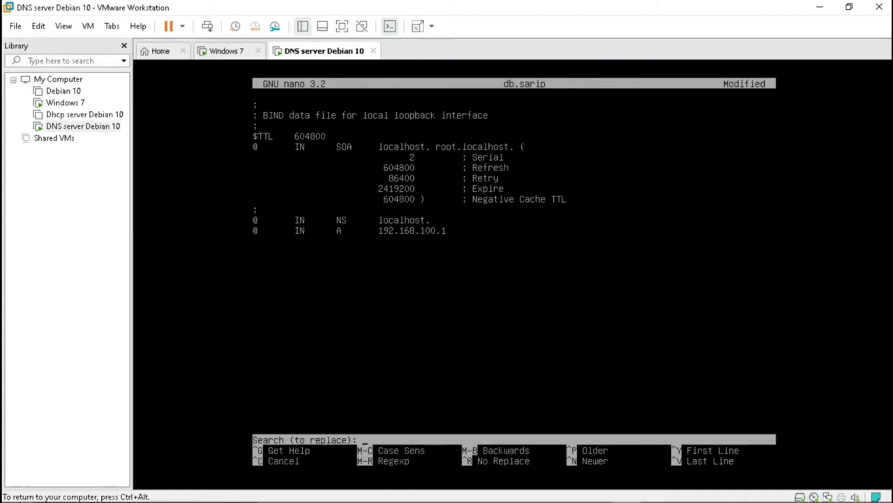
type("localhost")
key("Return")
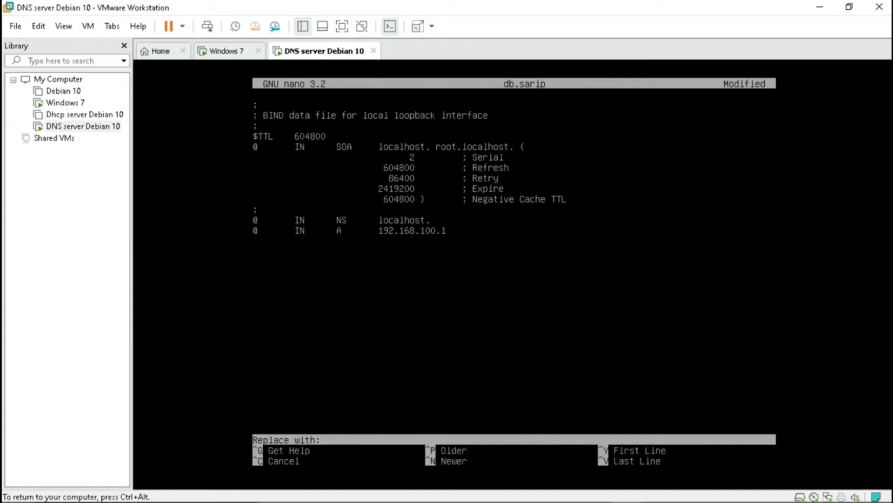
type("sep.net")
key("Return")
key("y")
key("y")
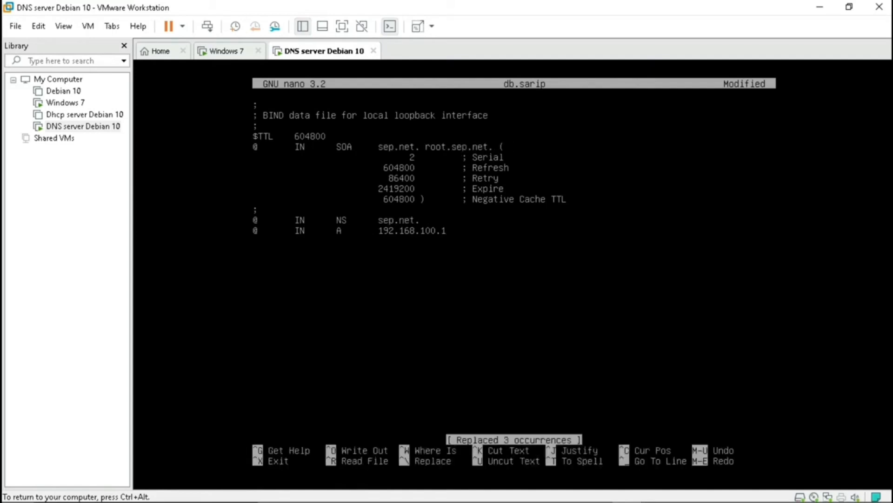
key("ctrl+x")
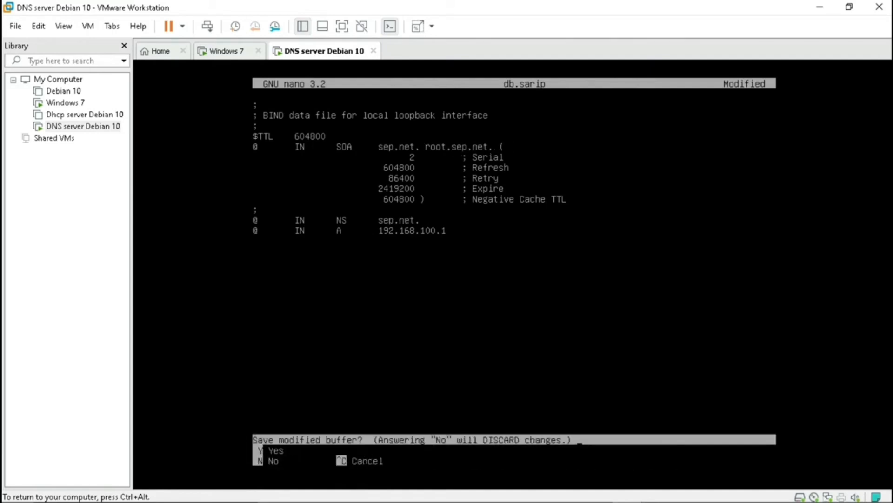
key("y")
key("Return")
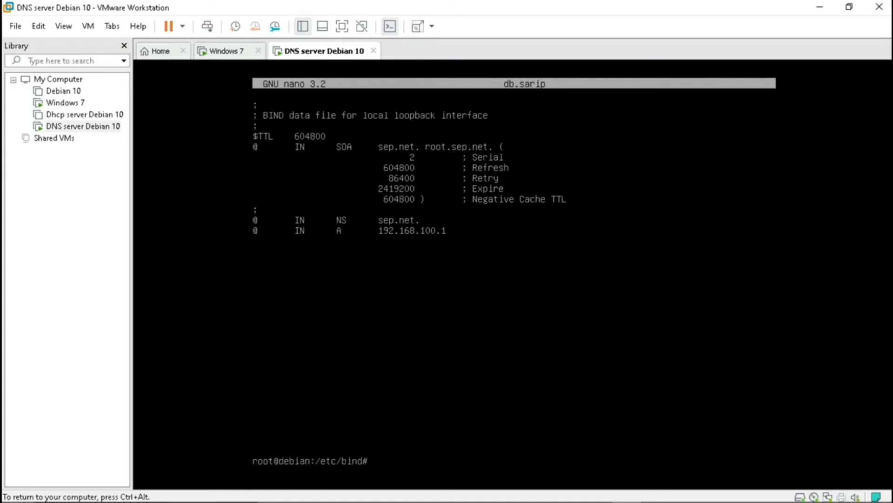
Open db.192 in nano and delete the PTR record line.
type("nano db.192")
key("Return")
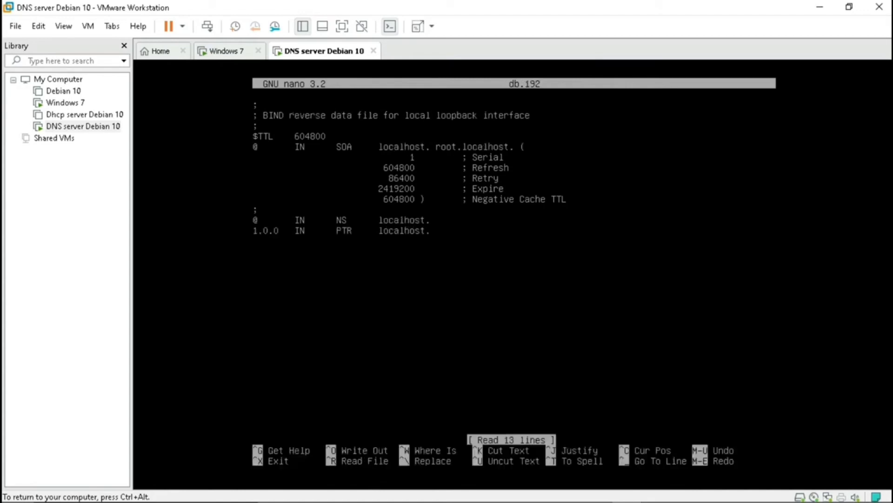
key("Right")
key("Right")
key("Right")
key("Right")
key("Right")
key("Right")
key("Right")
key("Right")
key("Right")
key("Right")
key("Right")
key("Right")
key("Right")
key("Right")
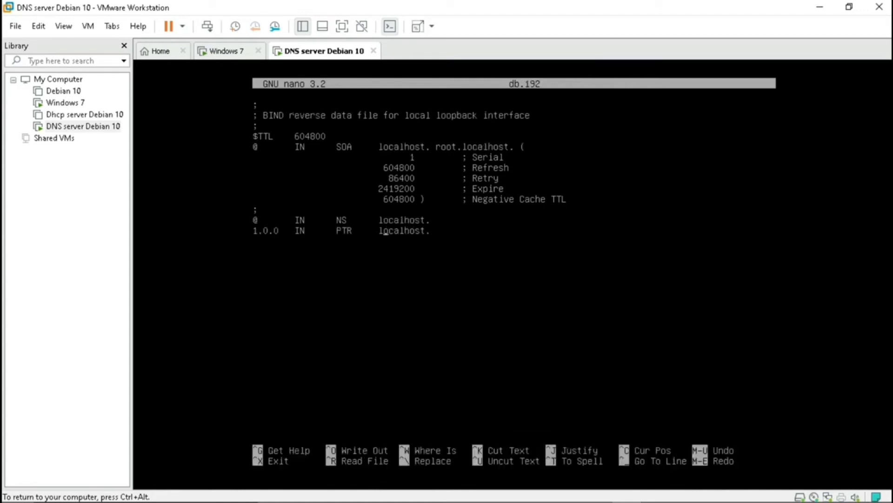
key("BackSpace")
key("BackSpace")
key("BackSpace")
key("BackSpace")
key("BackSpace")
key("BackSpace")
key("BackSpace")
key("BackSpace")
key("BackSpace")
key("BackSpace")
key("BackSpace")
key("BackSpace")
key("BackSpace")
key("BackSpace")
key("BackSpace")
key("BackSpace")
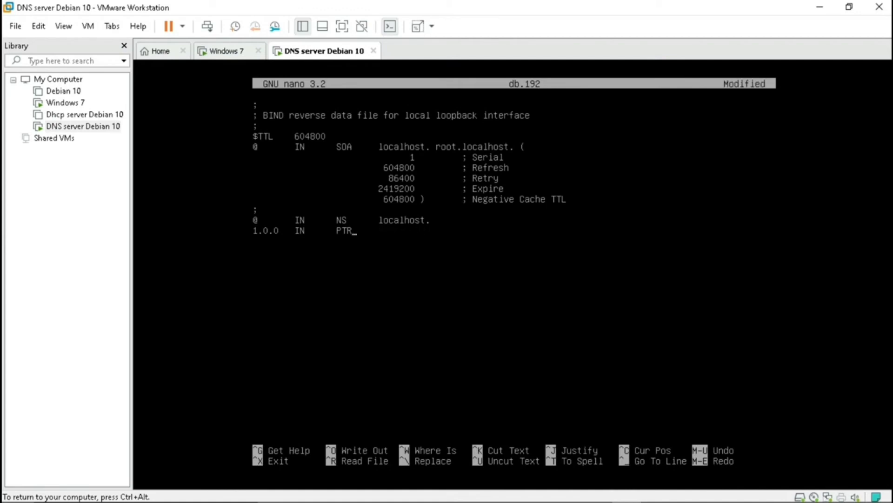
key("BackSpace")
key("BackSpace")
key("BackSpace")
key("BackSpace")
key("BackSpace")
key("BackSpace")
key("BackSpace")
Replace every occurrence of localhost with sep.net in db.192, and save and close the file.
key("ctrl+backslash")
type("localhost")
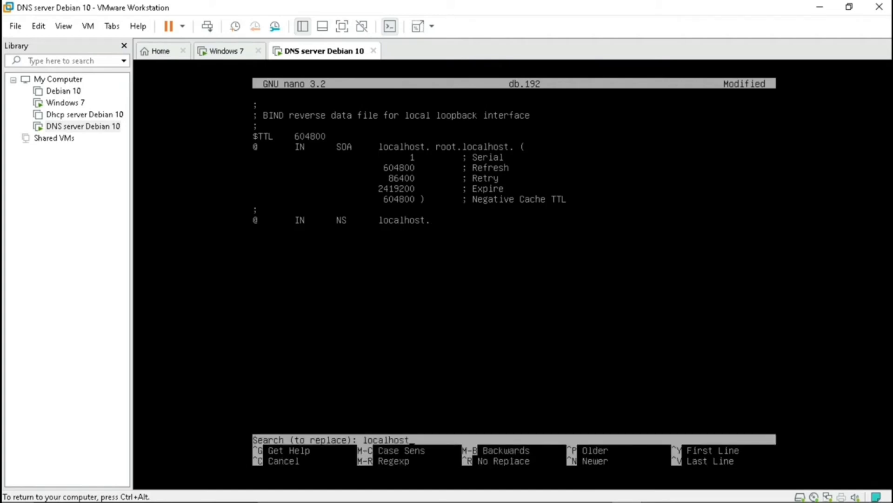
key("Return")
type("sep.net")
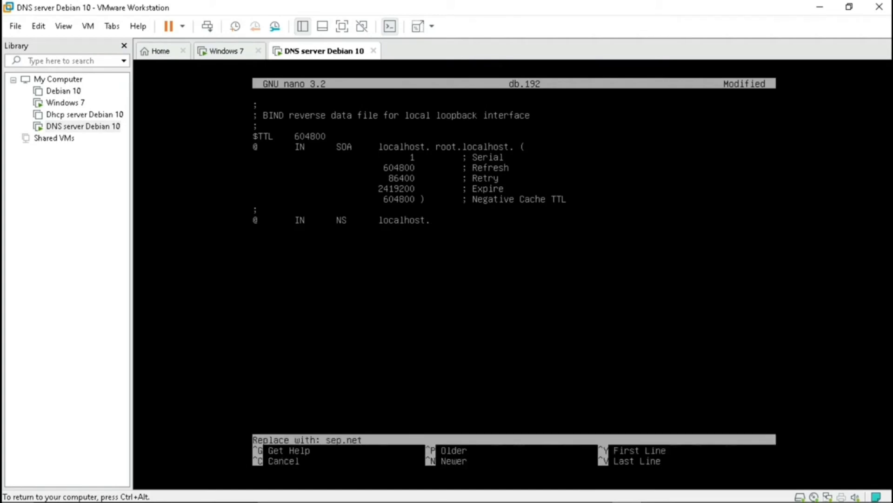
key("Return")
key("y")
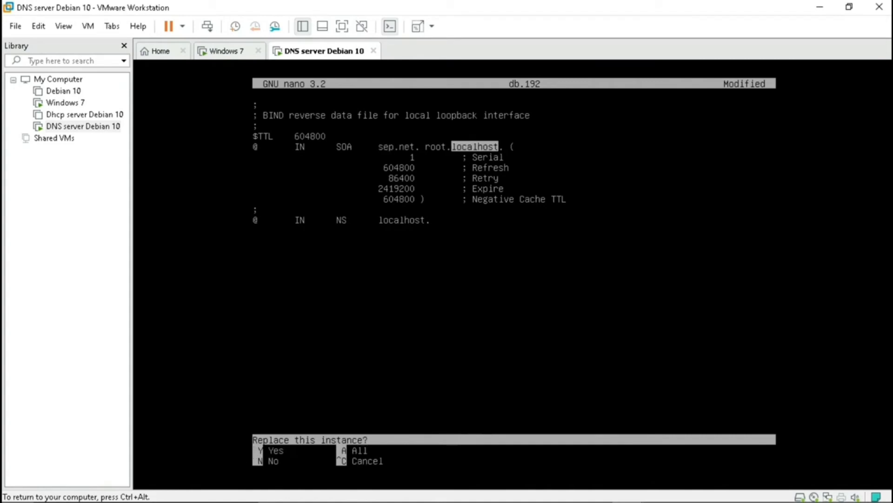
key("a")
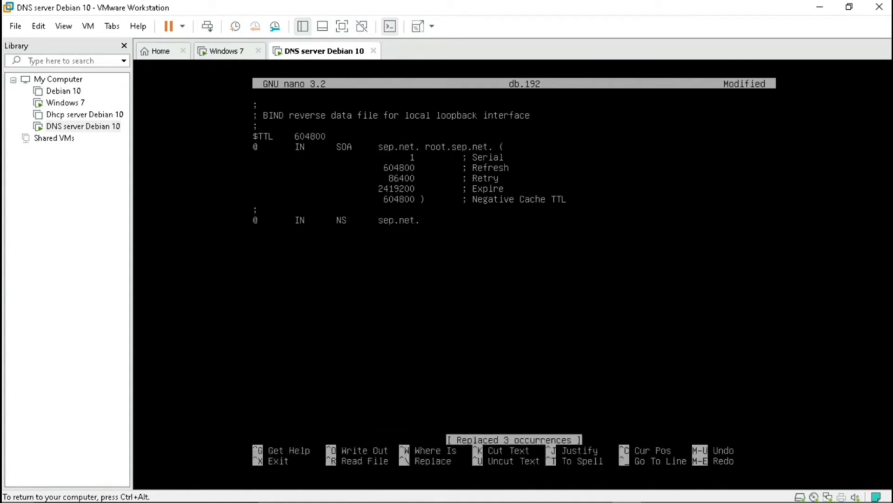
key("ctrl+x")
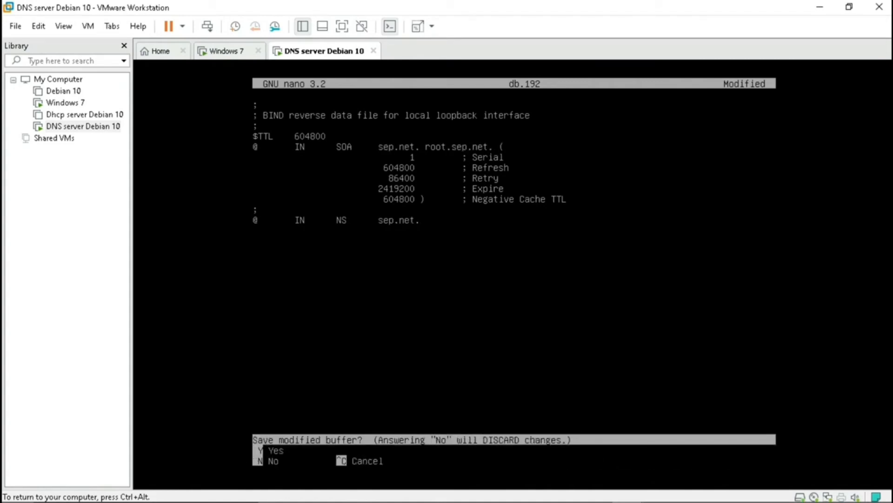
key("y")
key("Return")
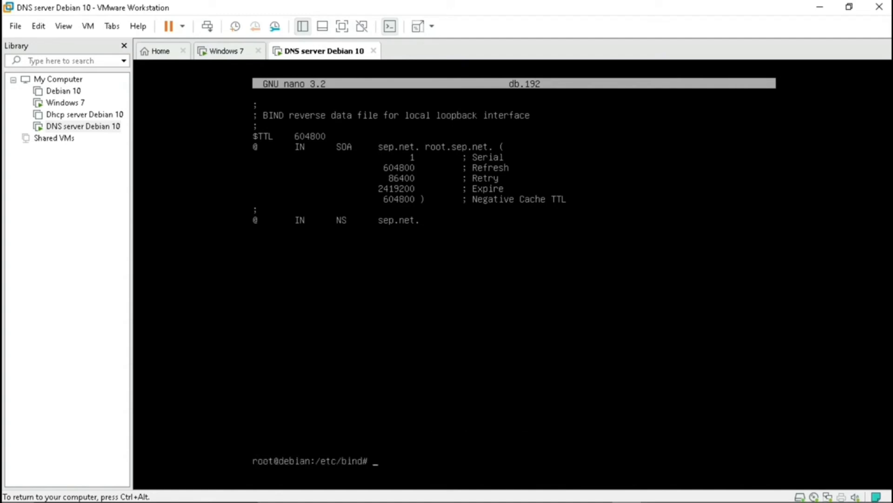
Open /etc/hosts in nano and set the address of the debian entry to 192.168.100.1.
type("nano /etc/hosts")
key("Return")
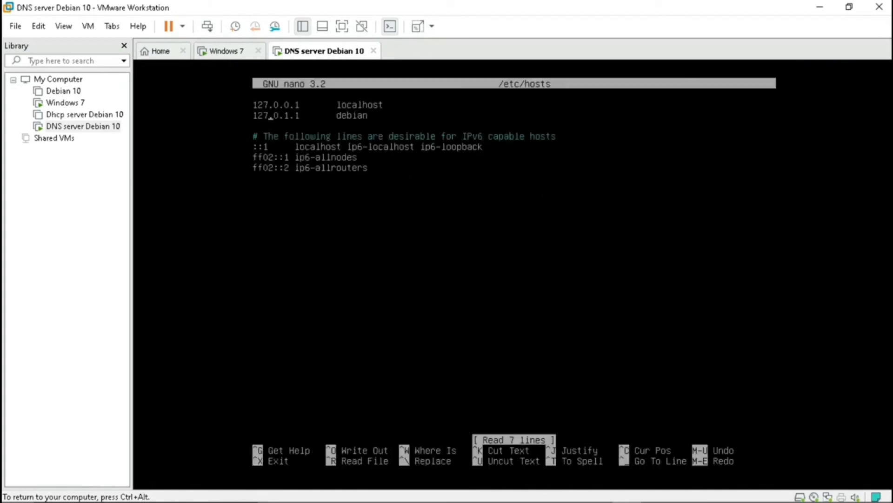
key("BackSpace")
key("BackSpace")
key("BackSpace")
key("BackSpace")
key("BackSpace")
key("BackSpace")
key("BackSpace")
key("BackSpace")
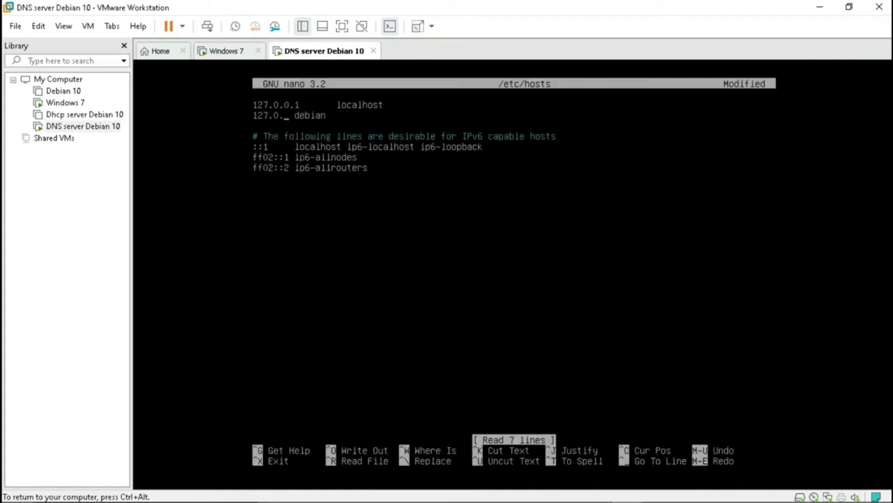
type("92.168.100.1")
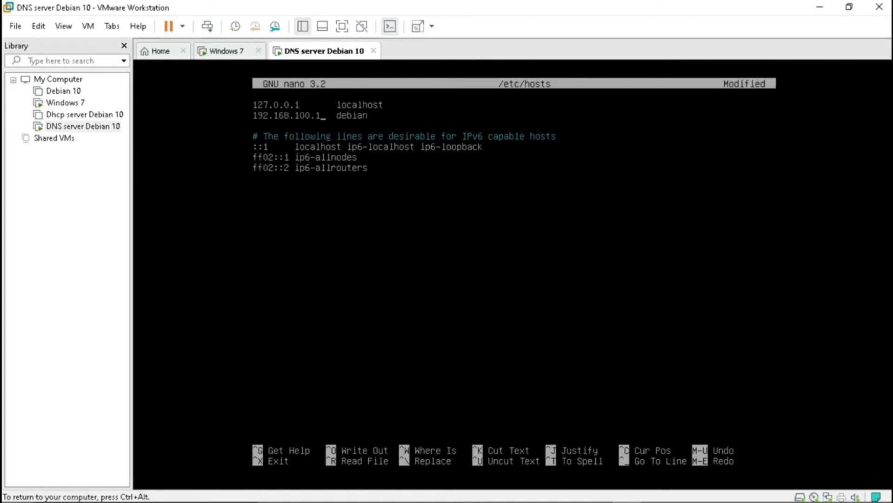
Insert the host name sep.net before debian in the 192.168.100.1 entry, and save and close /etc/hosts.
key("Tab")
type("sep.net")
key("Tab")
key("ctrl+x")
key("y")
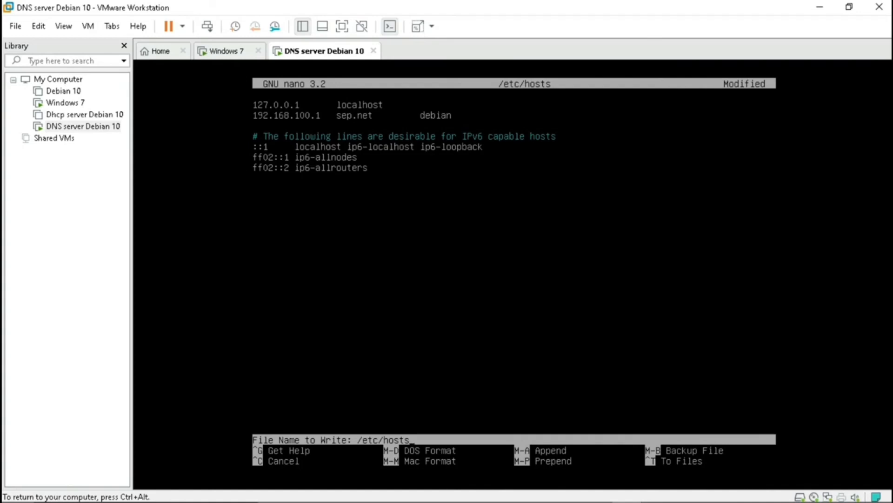
key("Return")
Create /etc/resolv.conf in nano with the lines "nameserver 192.168.100.1" and "search sep.net", and save and close it.
type("nano \\")
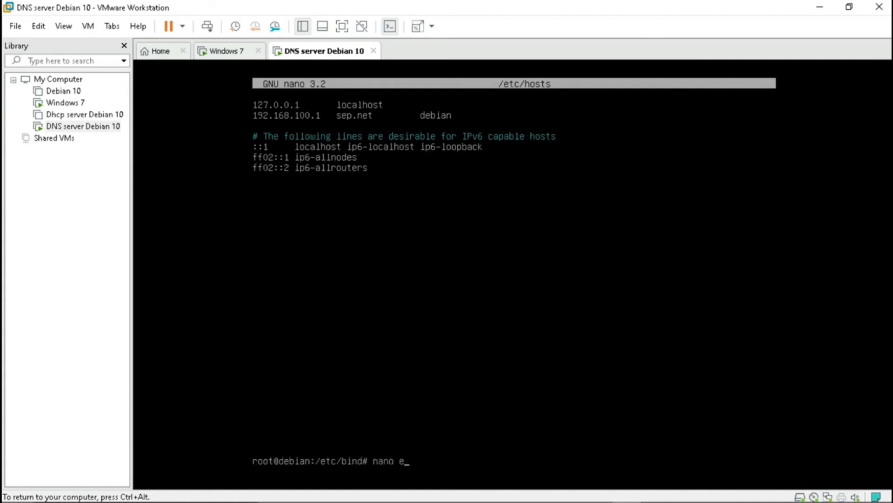
key("BackSpace")
type("/etc/resolv.conf")
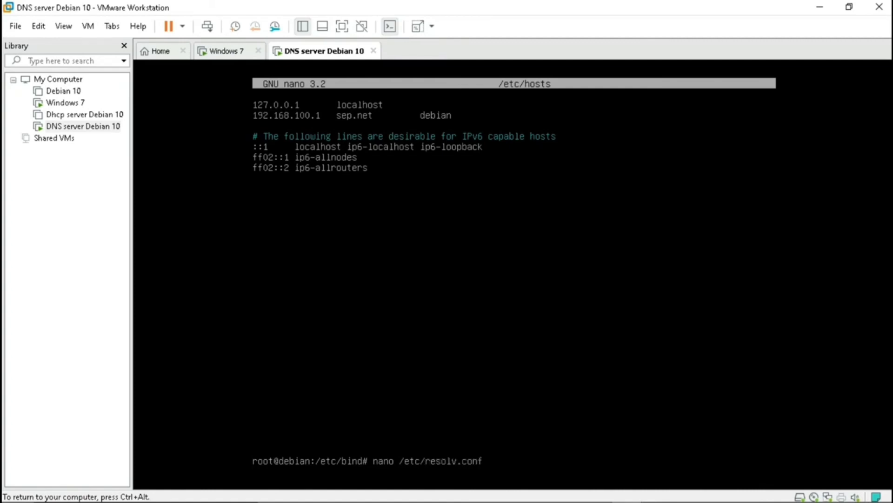
key("Return")
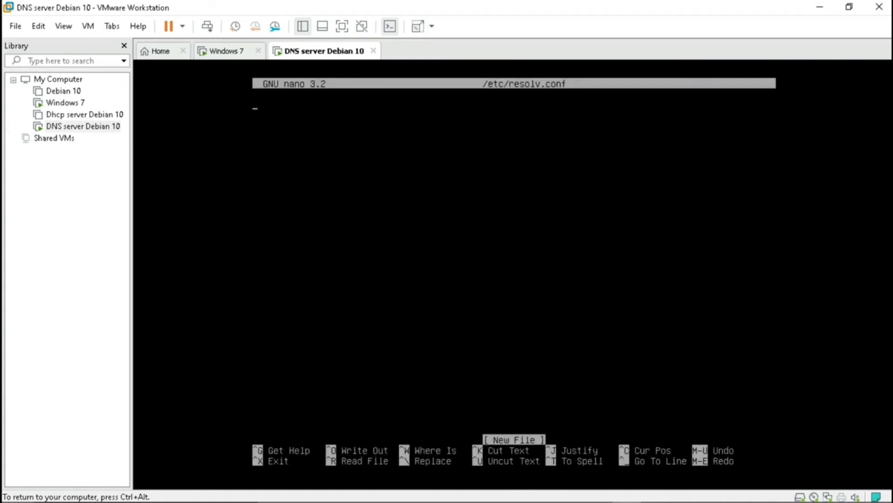
type("nameserver")
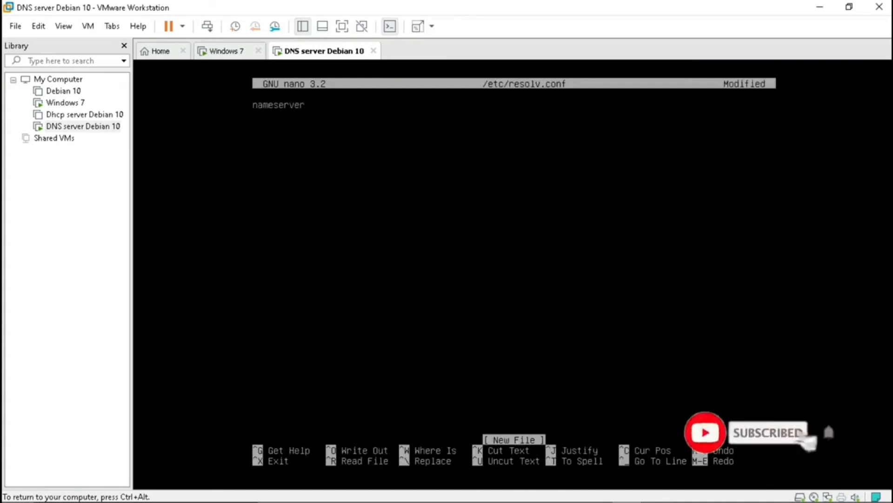
type(" 192.168.100.1 ")
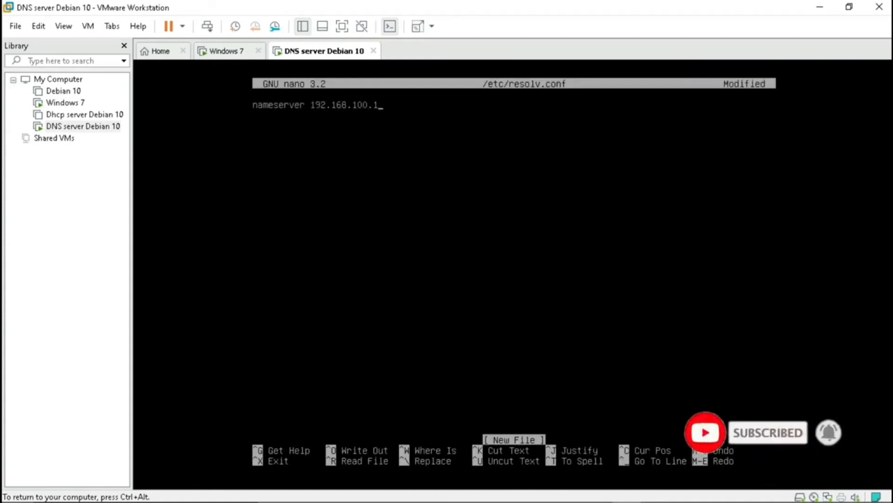
type("search")
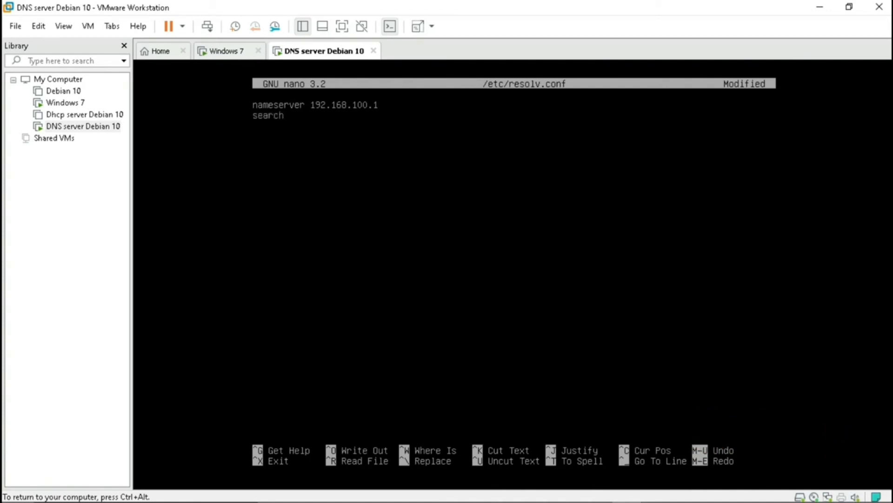
type(" sep.net")
key("ctrl+x")
key("y")
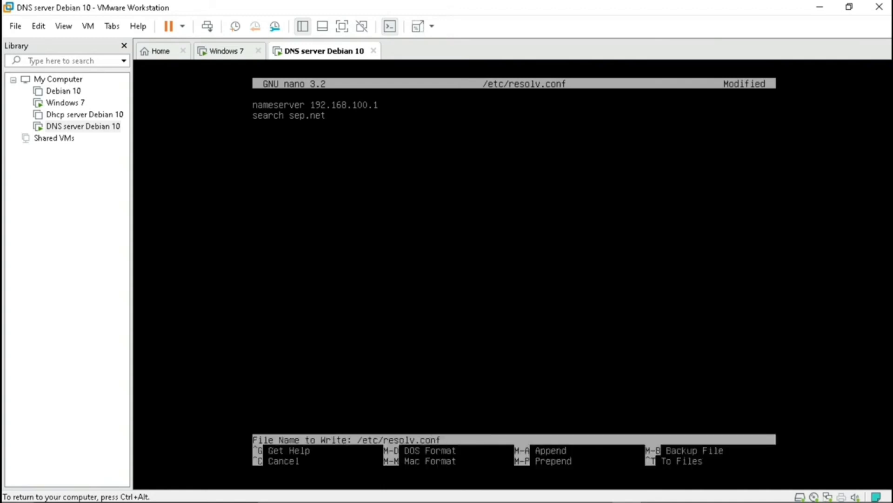
key("Return")
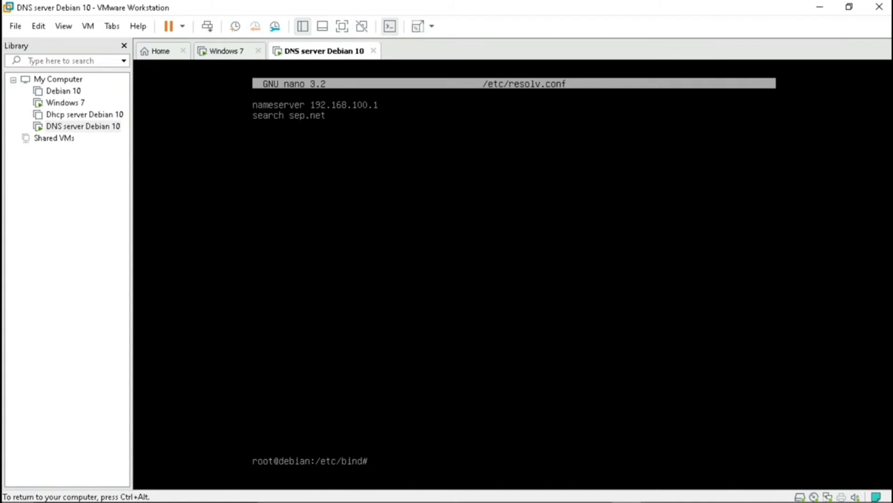
Restart the DNS service with /etc/init.d/bind9 restart.
type("/etc/init.d/bind")
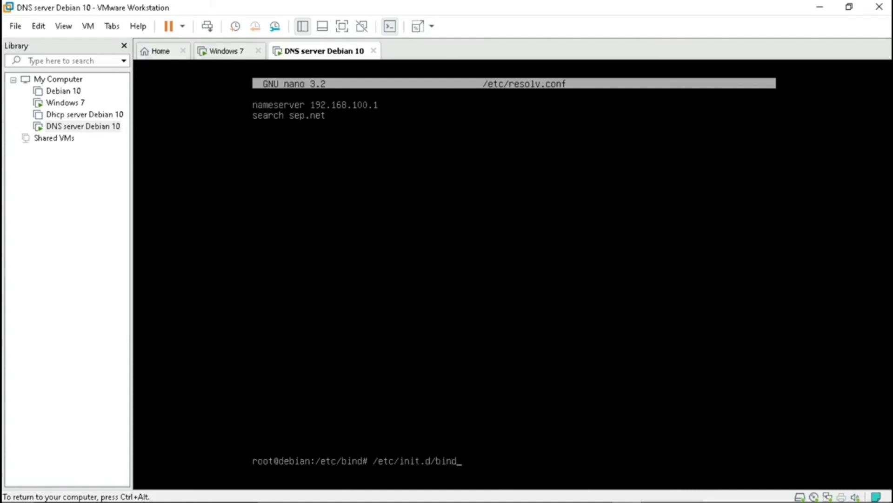
type("9 restart")
key("Return")
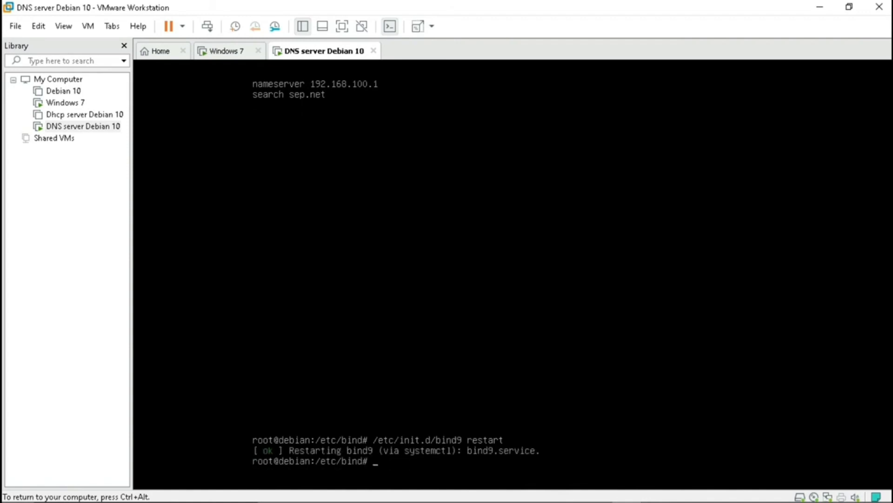
Switch to the Windows 7 virtual machine and check the TCP/IPv4 address and DNS settings of its Local Area Connection.
key("ctrl+alt")
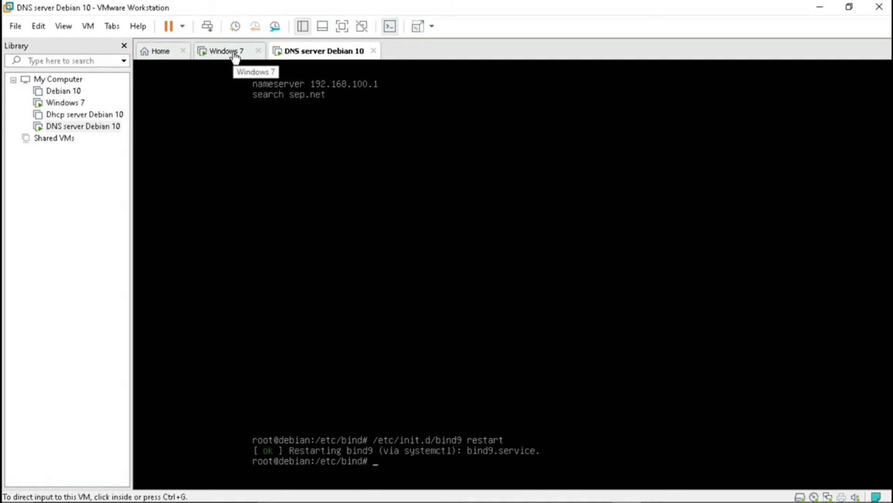
left_click(235, 56)
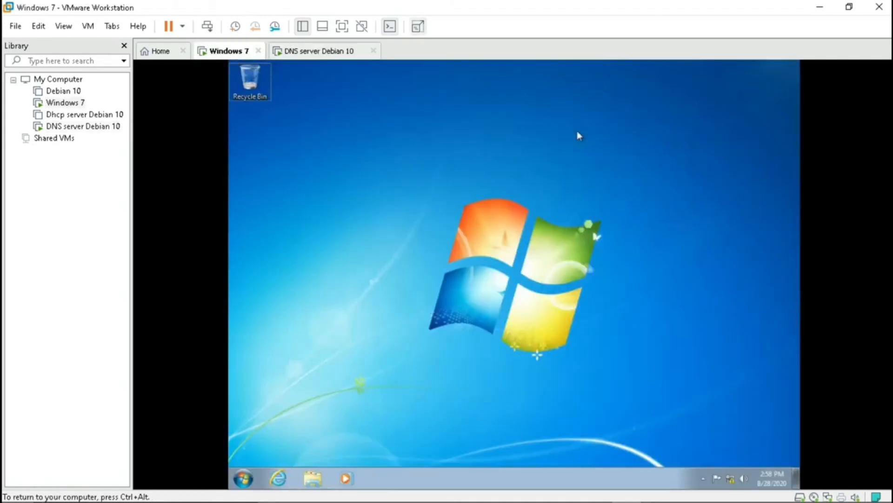
left_click(731, 479)
left_click(724, 457)
left_click(344, 145)
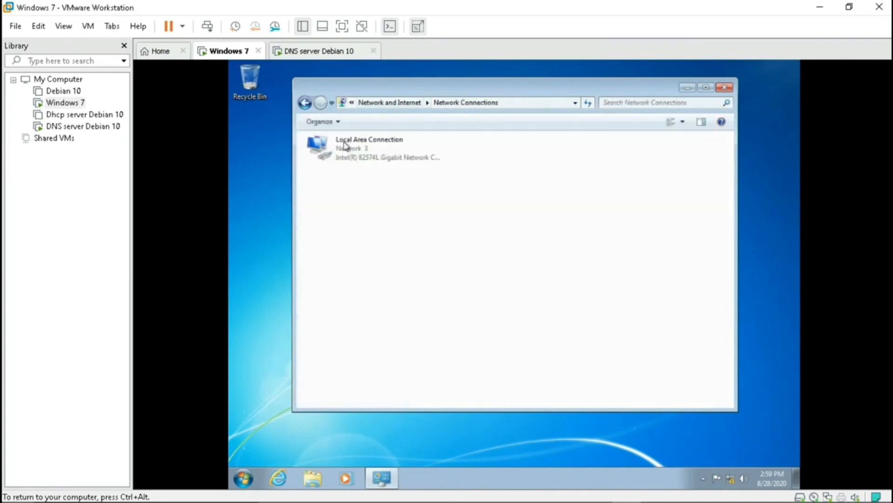
double_click(378, 150)
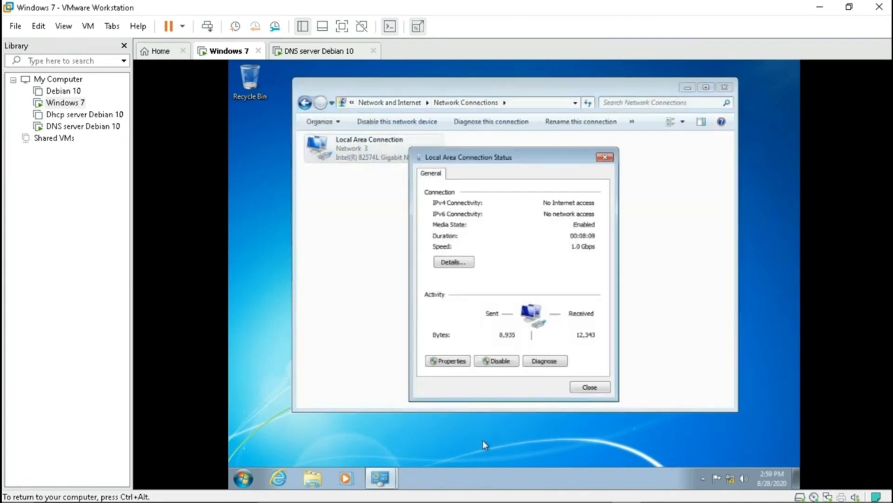
left_click(448, 361)
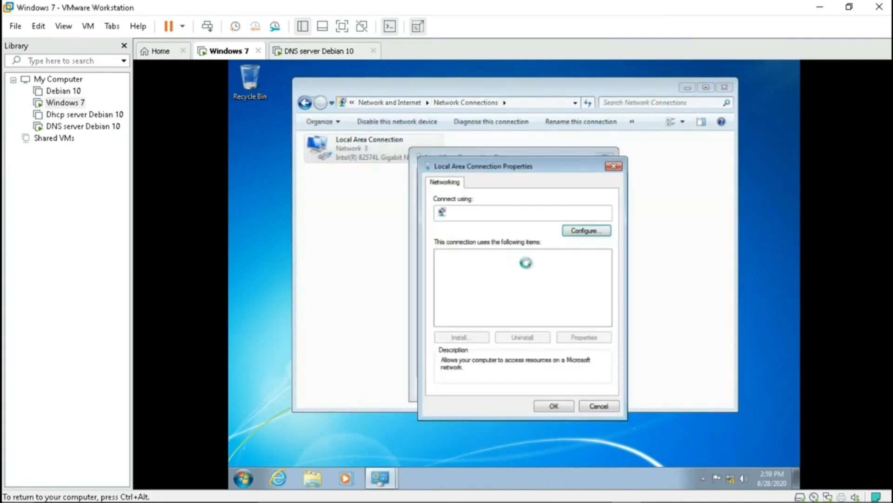
double_click(532, 301)
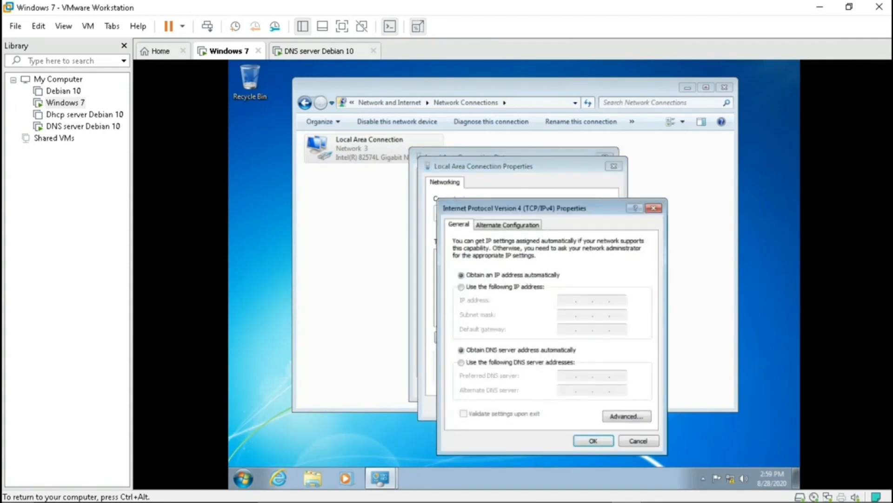
left_click(593, 439)
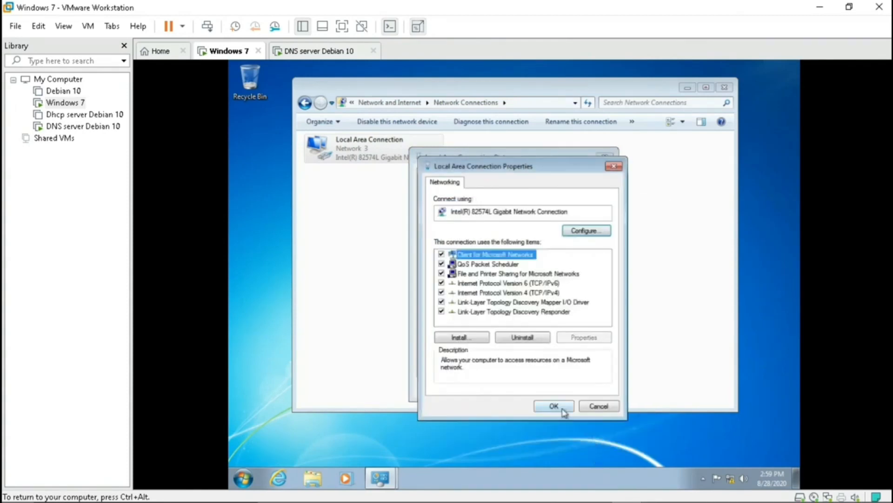
left_click(564, 409)
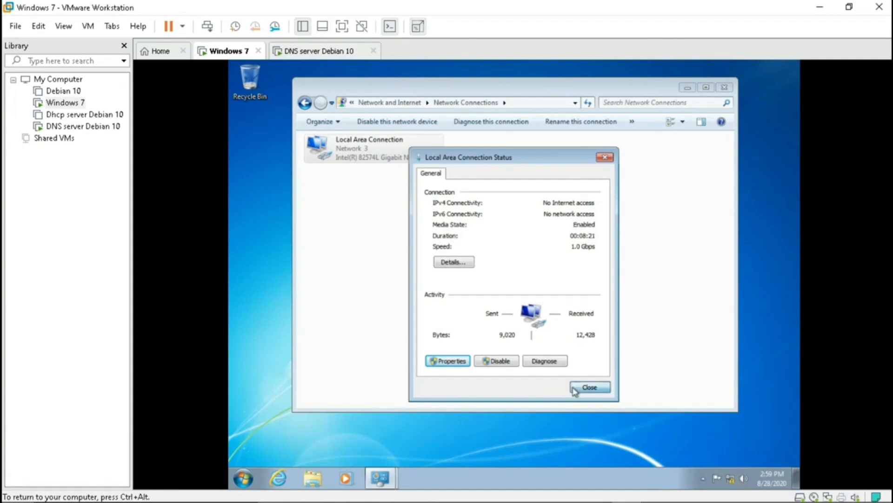
left_click(575, 389)
Open a command prompt in Windows 7 and test sep.net with ping and nslookup.
key("super+r")
key("Return")
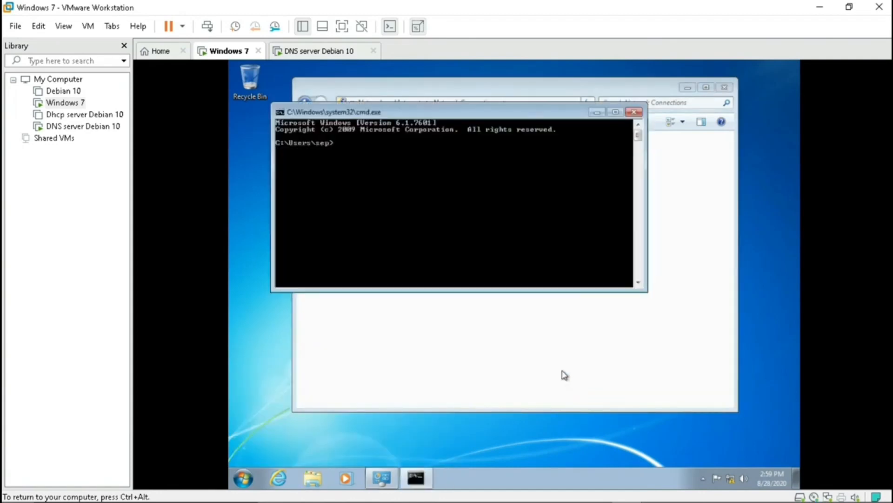
type("ping sep.net")
key("Return")
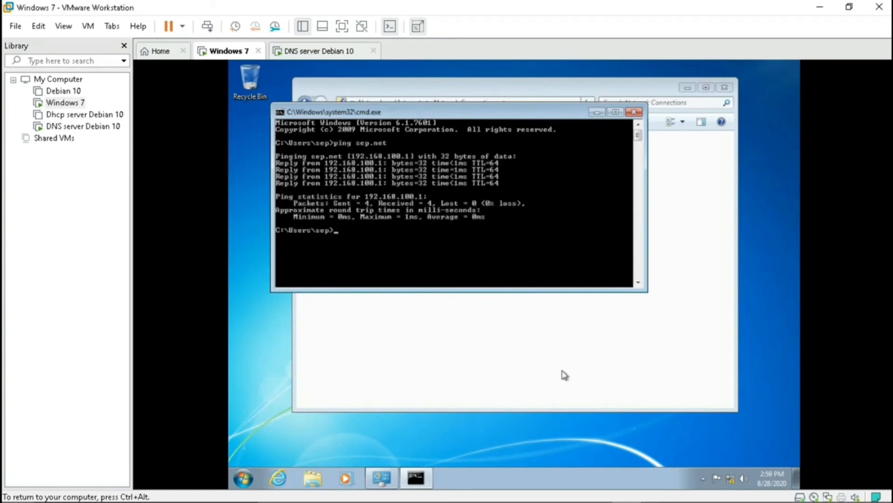
type("nslookup sep.net")
key("Return")
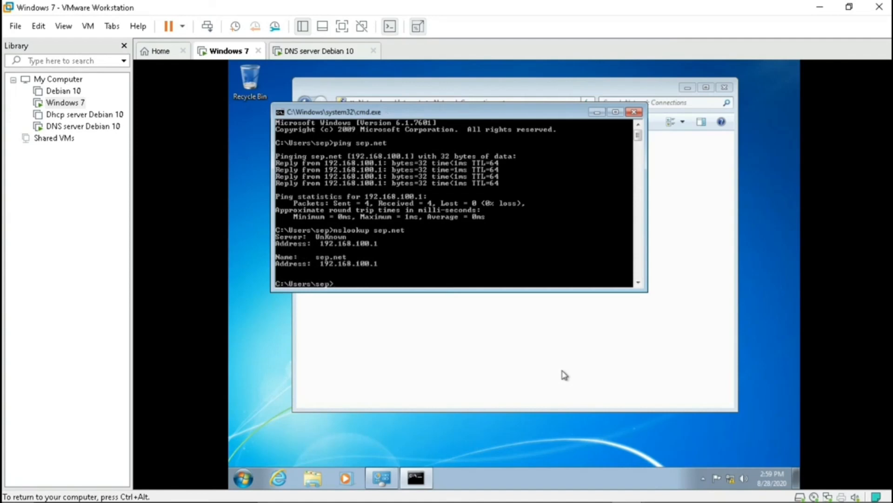